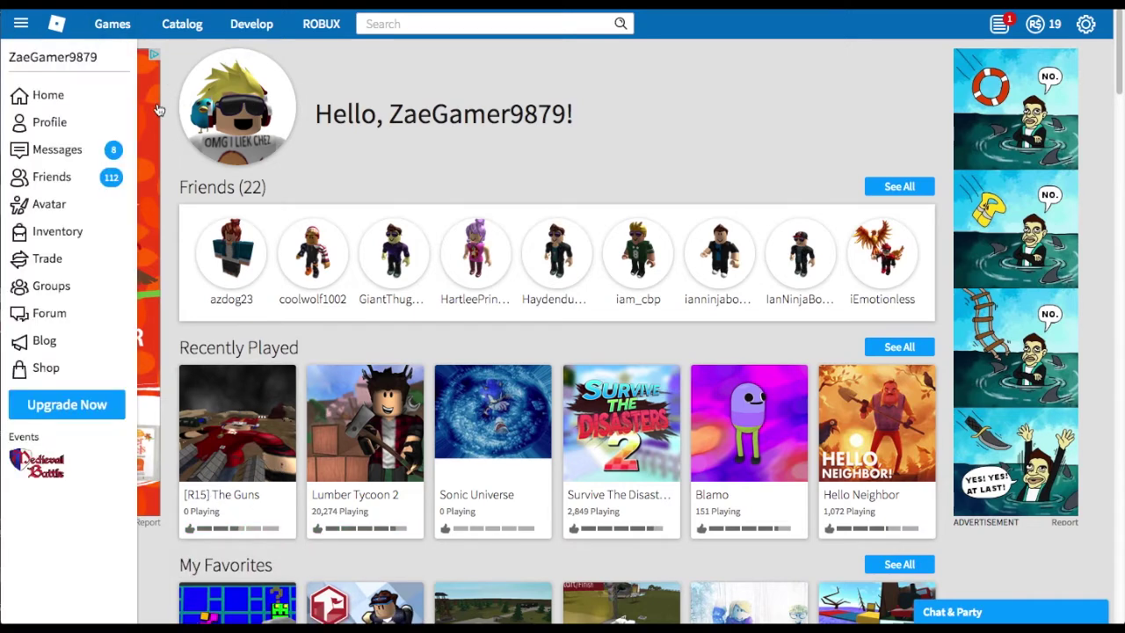
Open the avatar customizer and set the R15 avatar's height scaling to 100%.
left_click(49, 205)
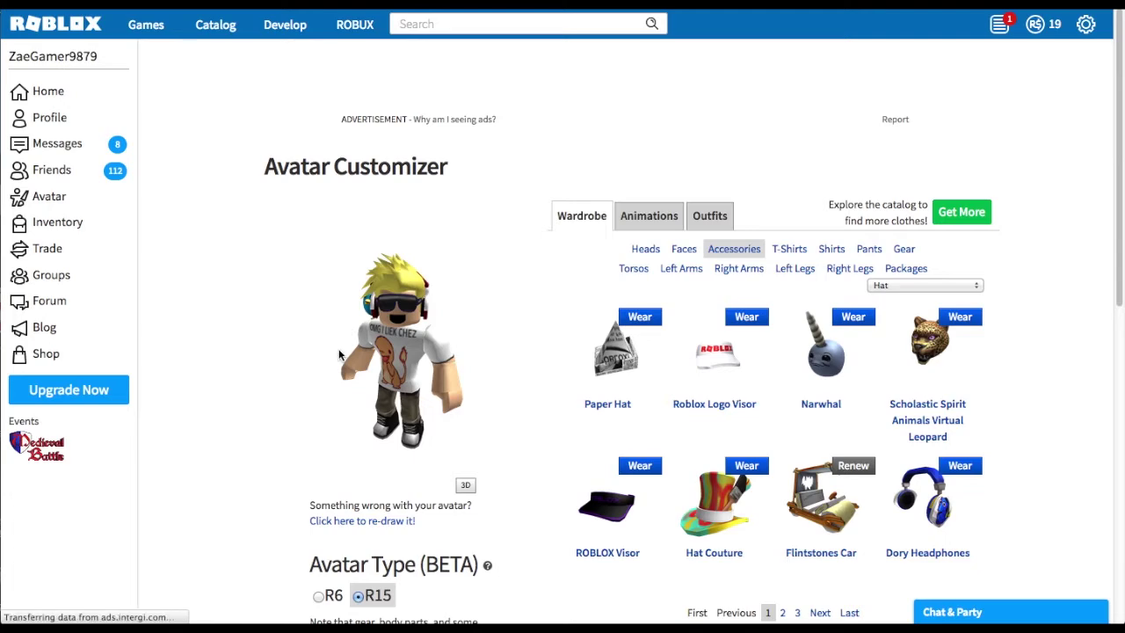
scroll(339, 354, "down", 1)
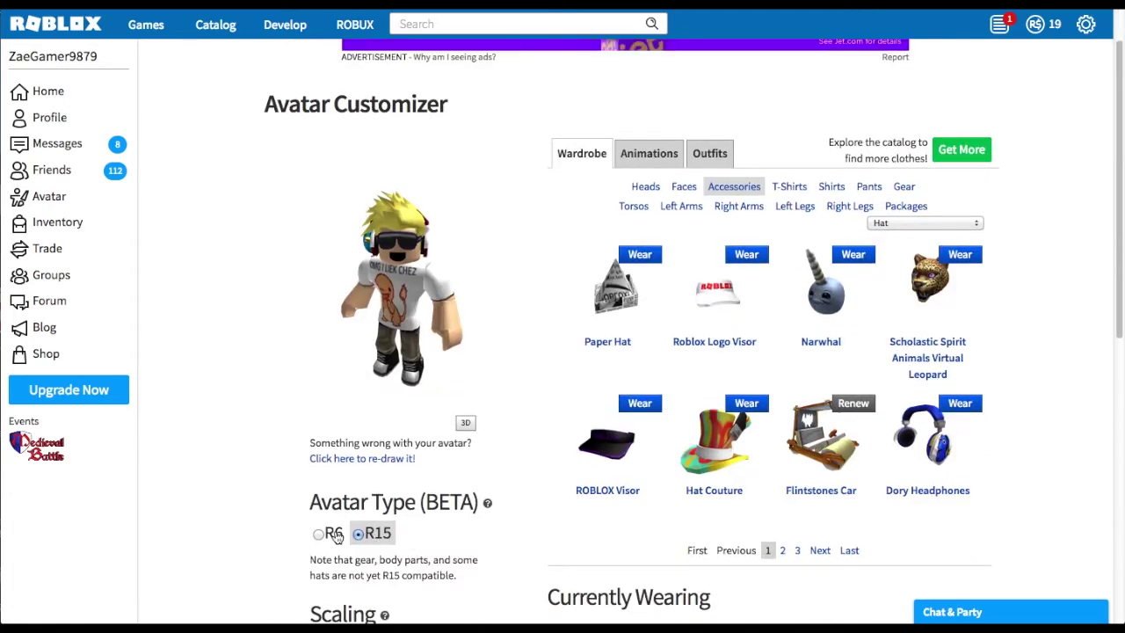
scroll(434, 524, "down", 2)
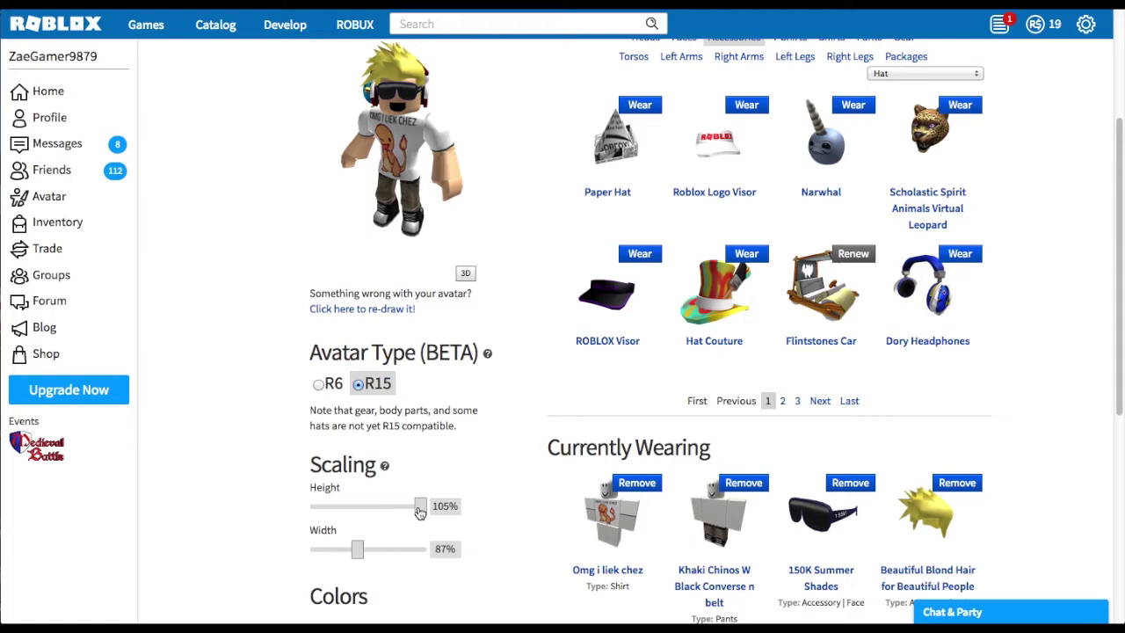
left_click_drag(420, 511, 381, 520)
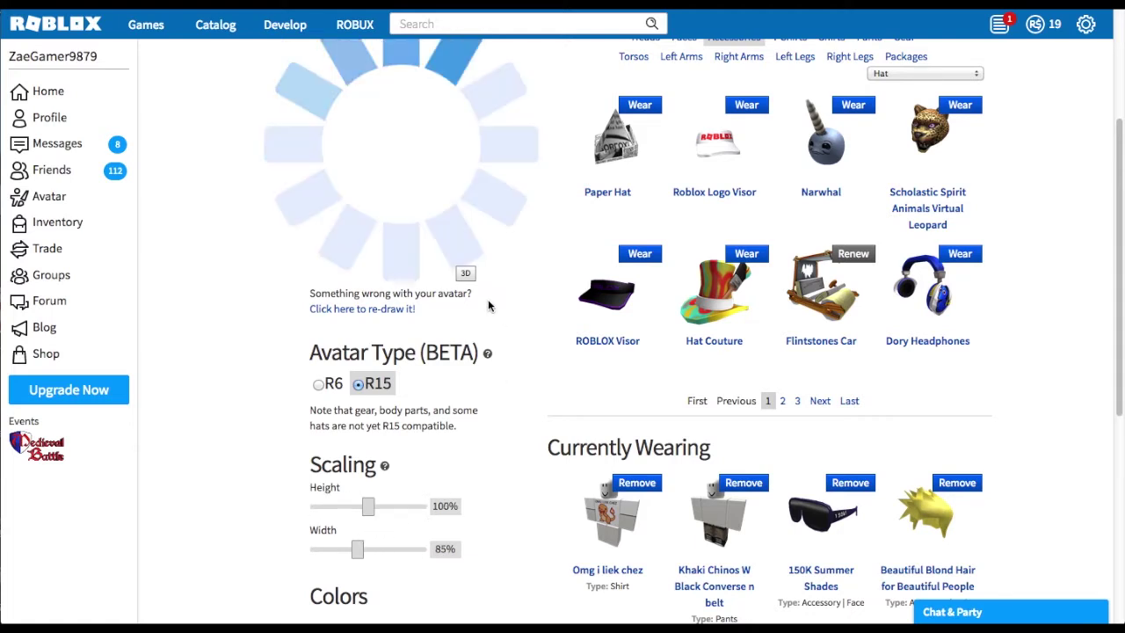
scroll(488, 299, "up", 1)
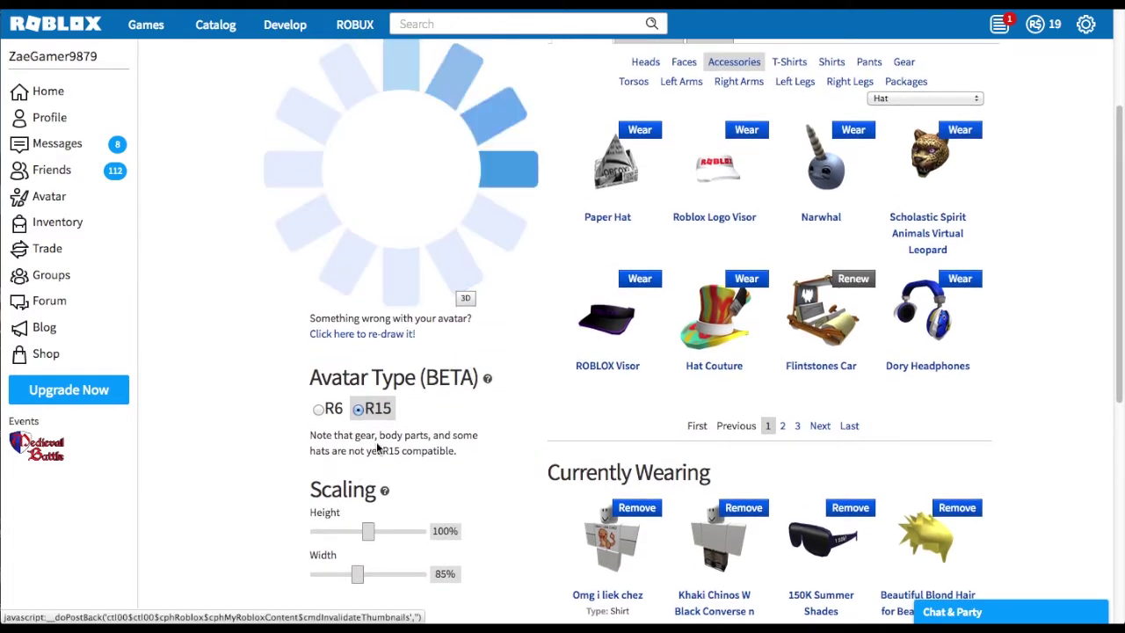
left_click_drag(369, 533, 396, 504)
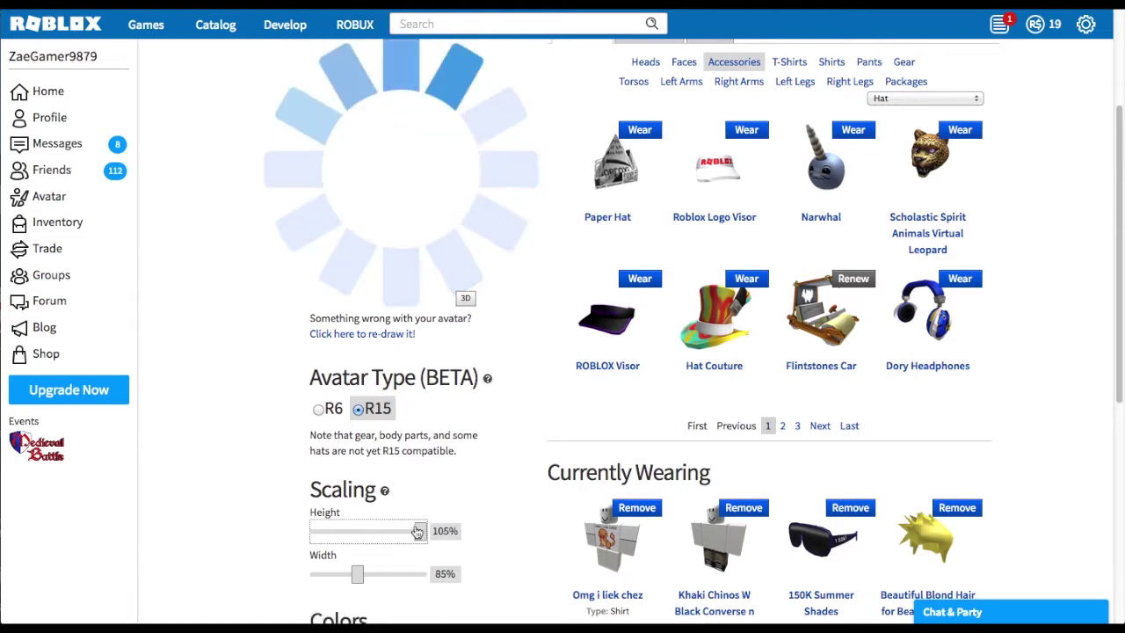
left_click_drag(417, 532, 373, 533)
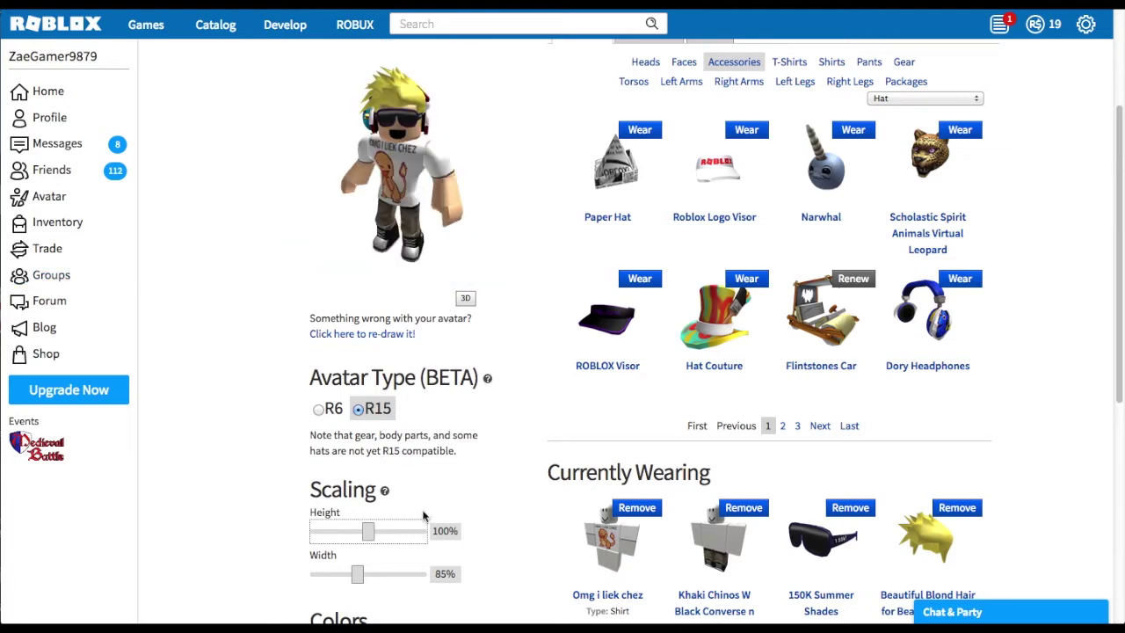
Read the note on gear, body parts and hats under the avatar type options, highlighting its text.
left_click_drag(436, 461, 342, 450)
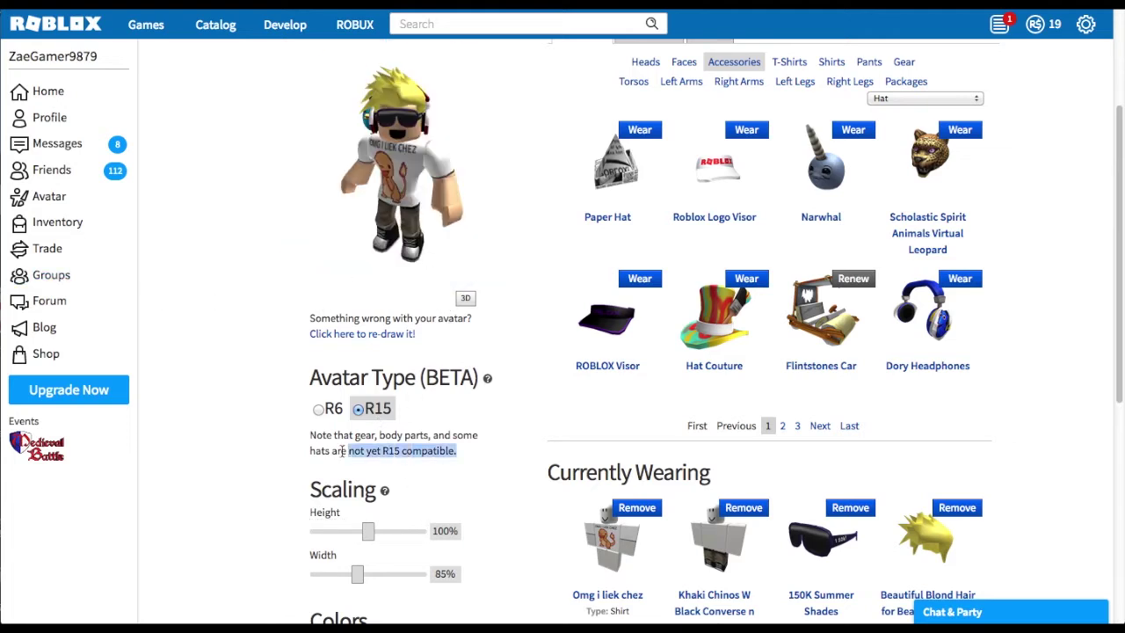
left_click_drag(431, 469, 314, 441)
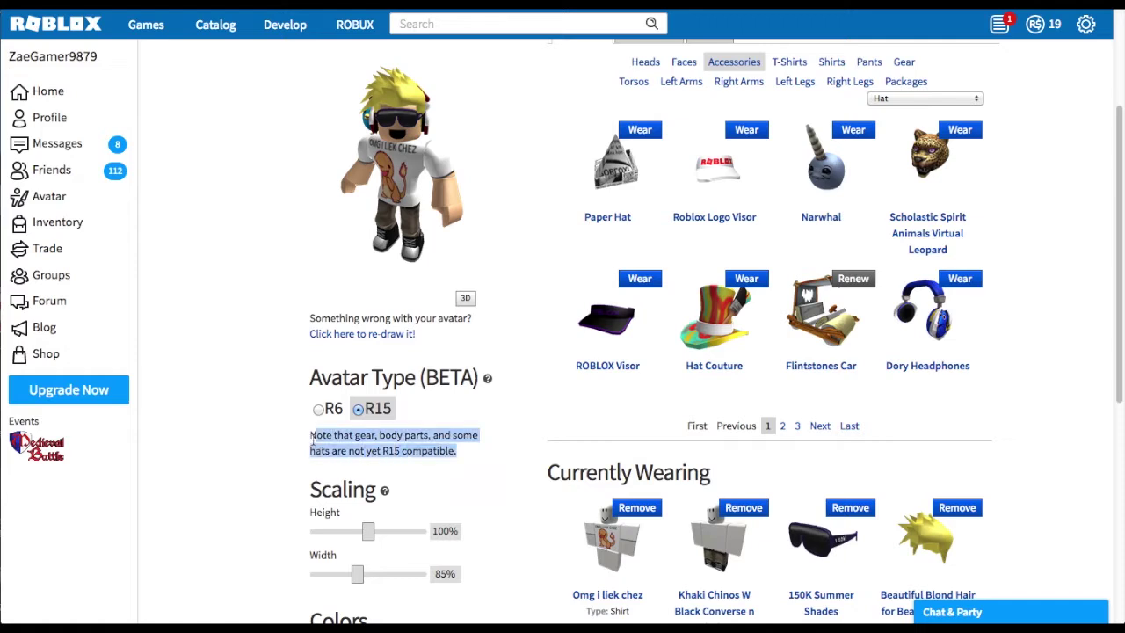
left_click(506, 475)
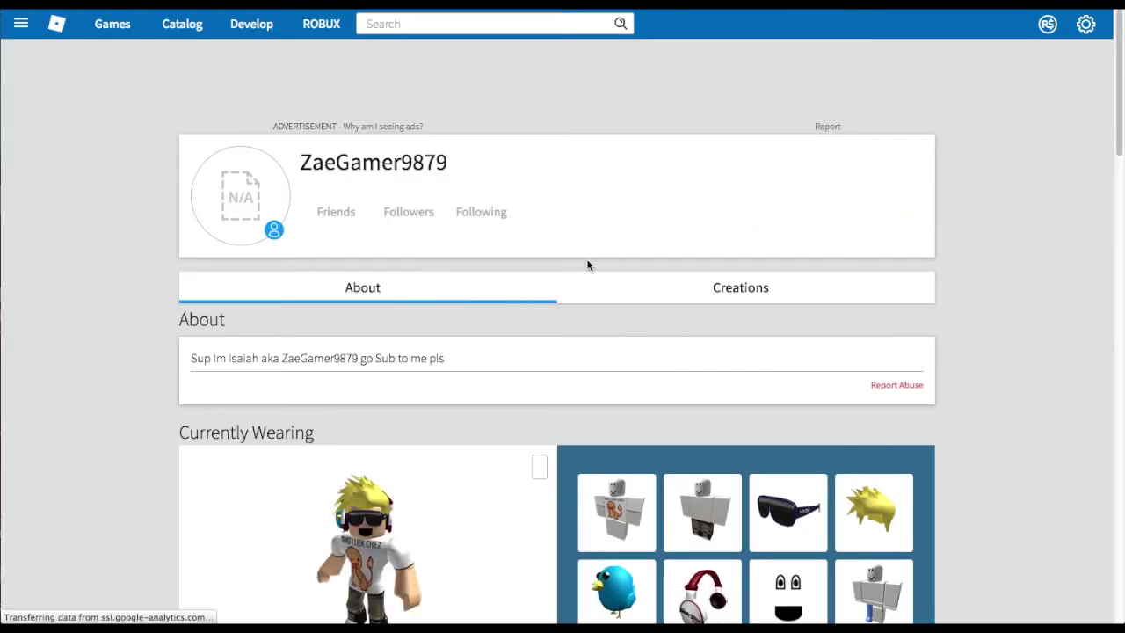
Look through the games listed among the creations on the account's own profile.
left_click(758, 283)
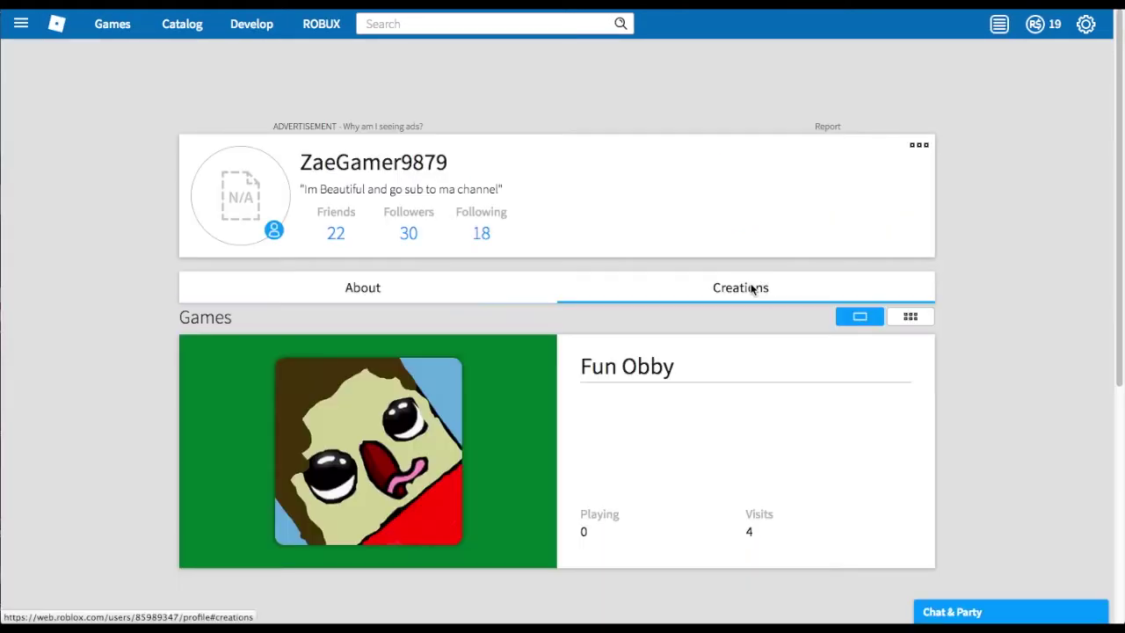
scroll(554, 314, "down", 3)
scroll(211, 28, "up", 3)
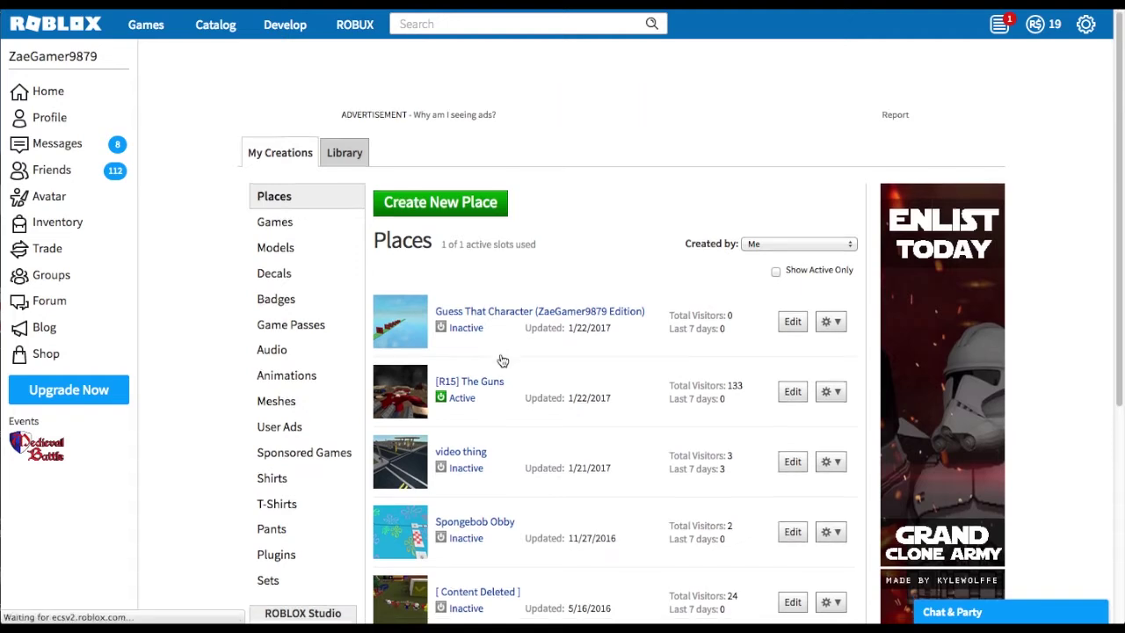
Among the created places, deactivate "[R15] The Guns" and make "Guess That Character" the active place.
scroll(497, 352, "down", 1)
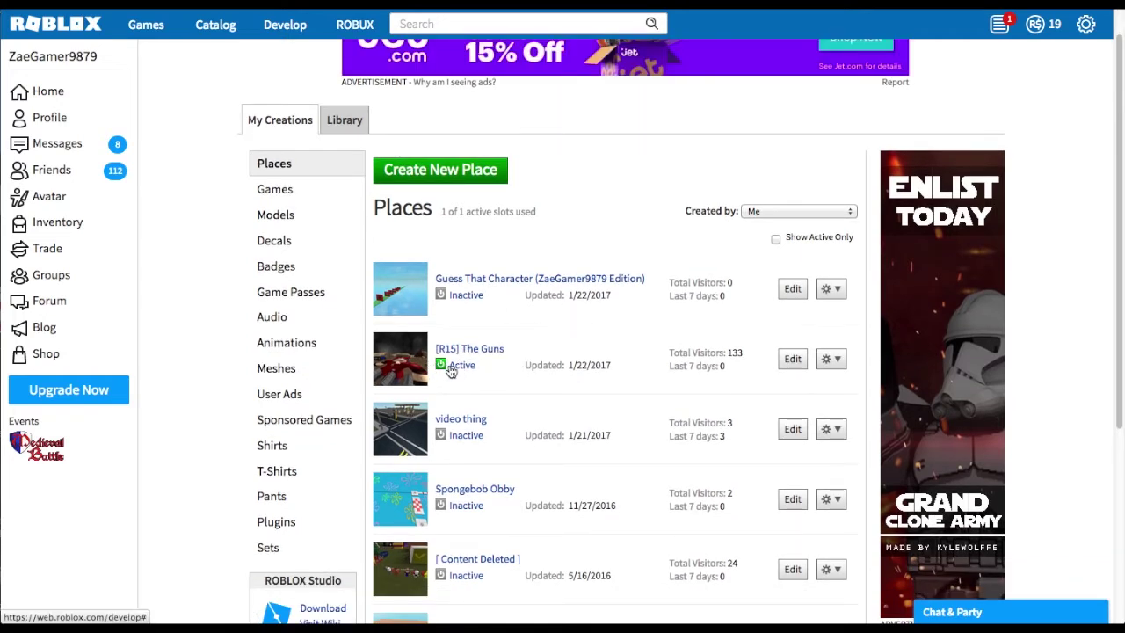
left_click(448, 365)
left_click(515, 383)
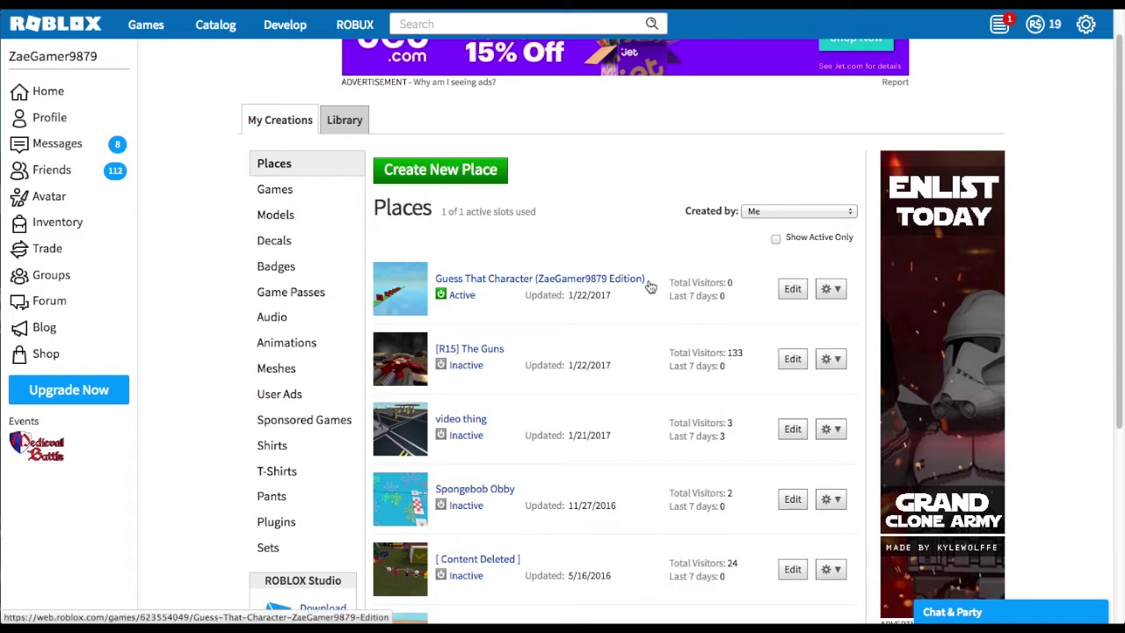
Open the game page of "Guess That Character" and go to its game configuration.
left_click_drag(647, 281, 501, 260)
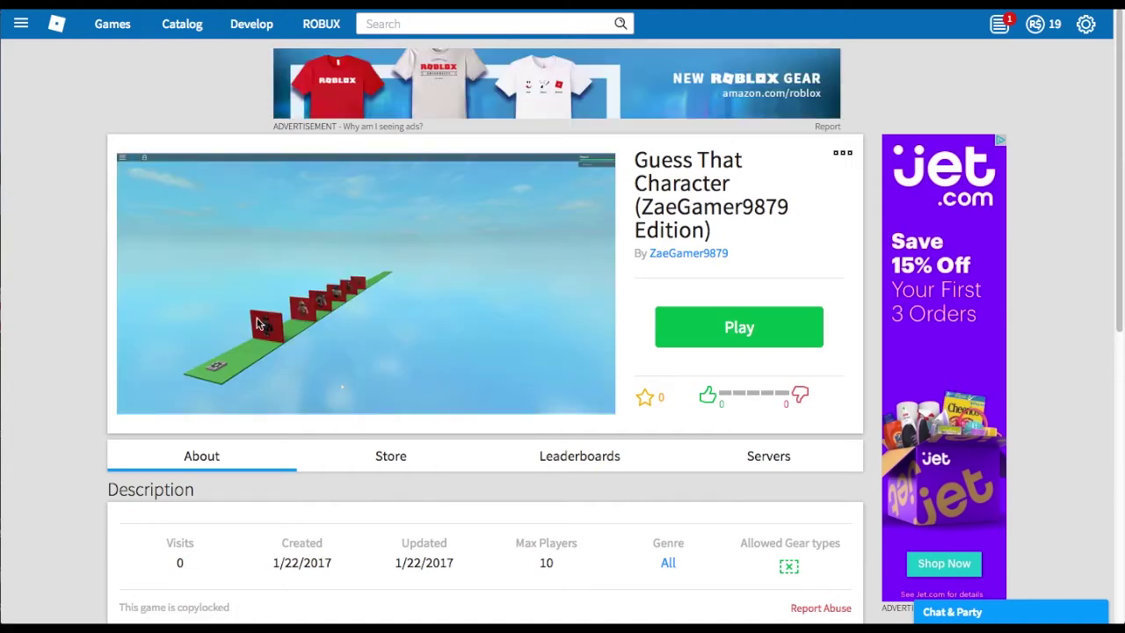
left_click(842, 157)
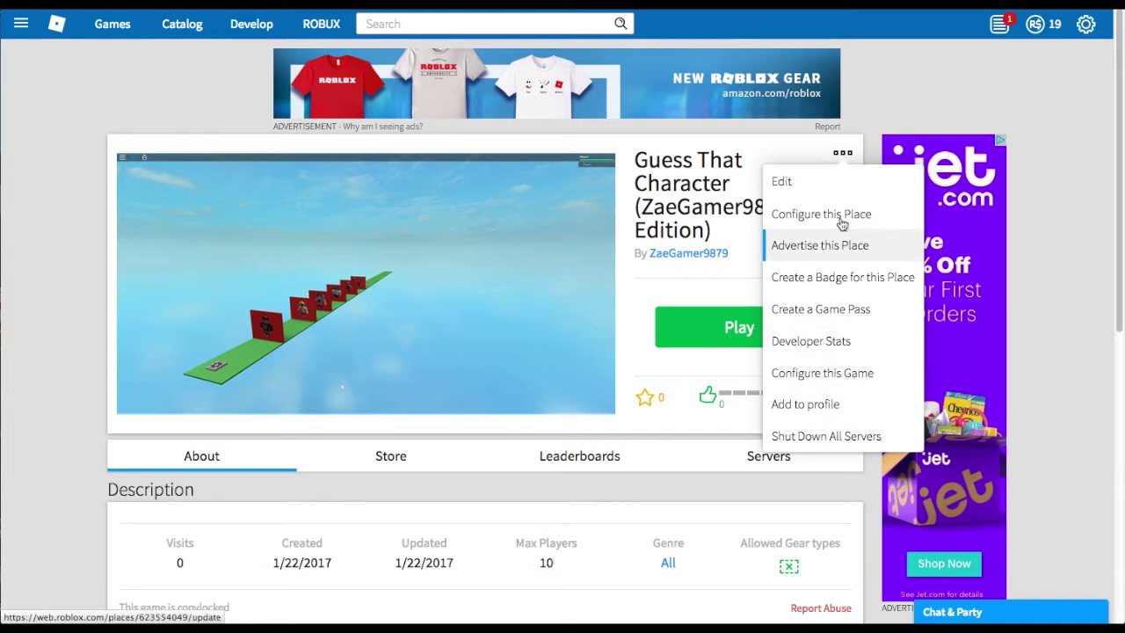
left_click(861, 385)
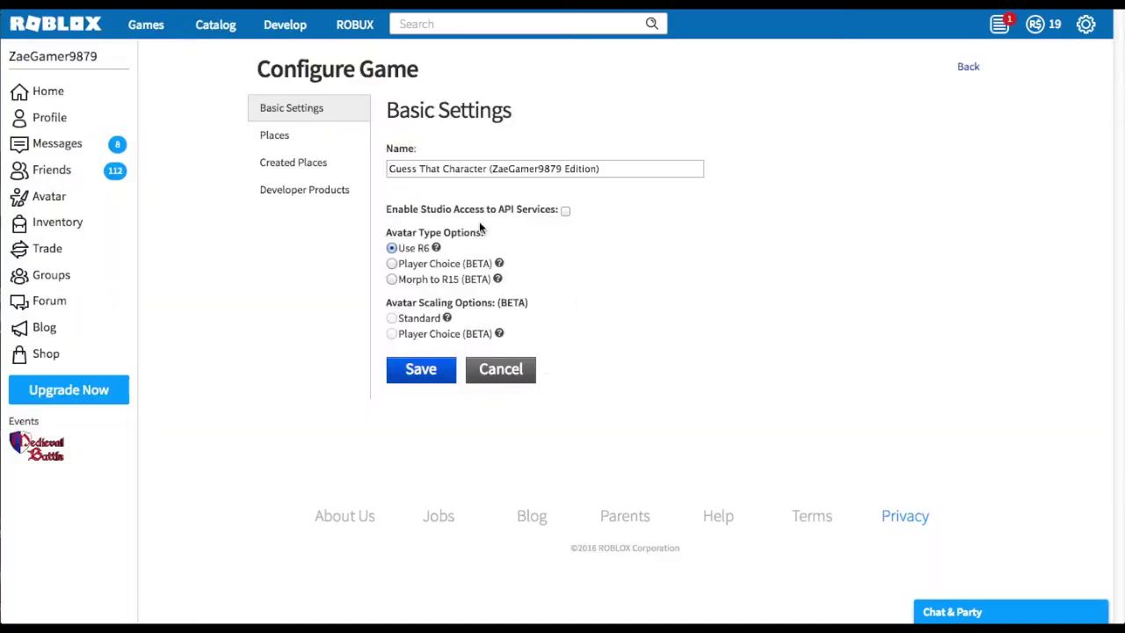
Set both the avatar type and the avatar scaling options to Player Choice (BETA) and save the game settings.
left_click_drag(484, 232, 388, 231)
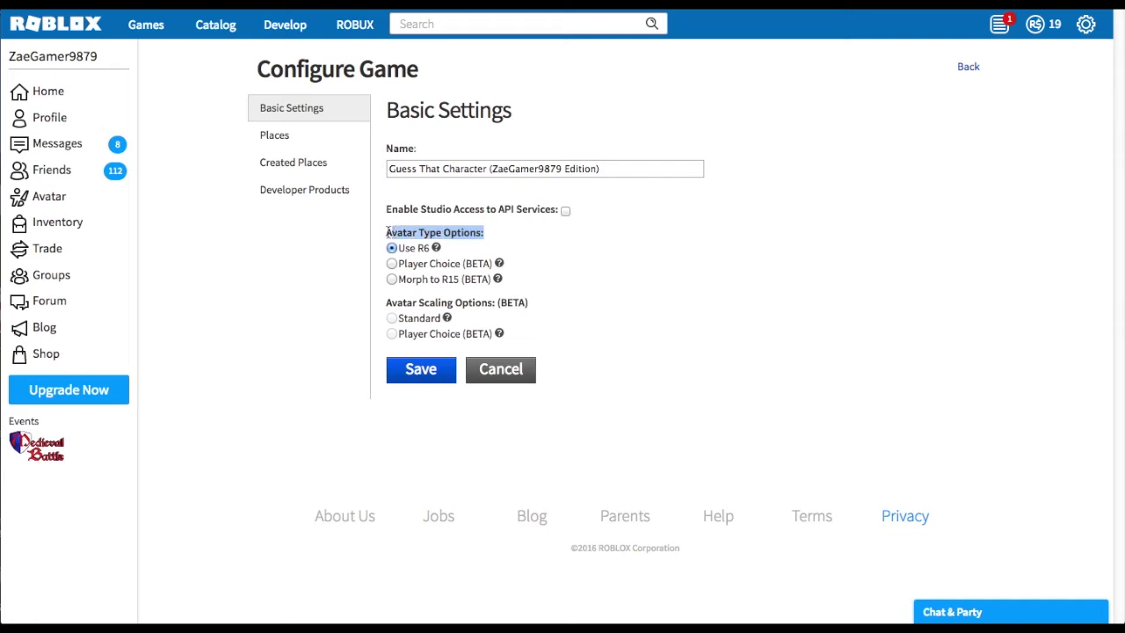
left_click(547, 239)
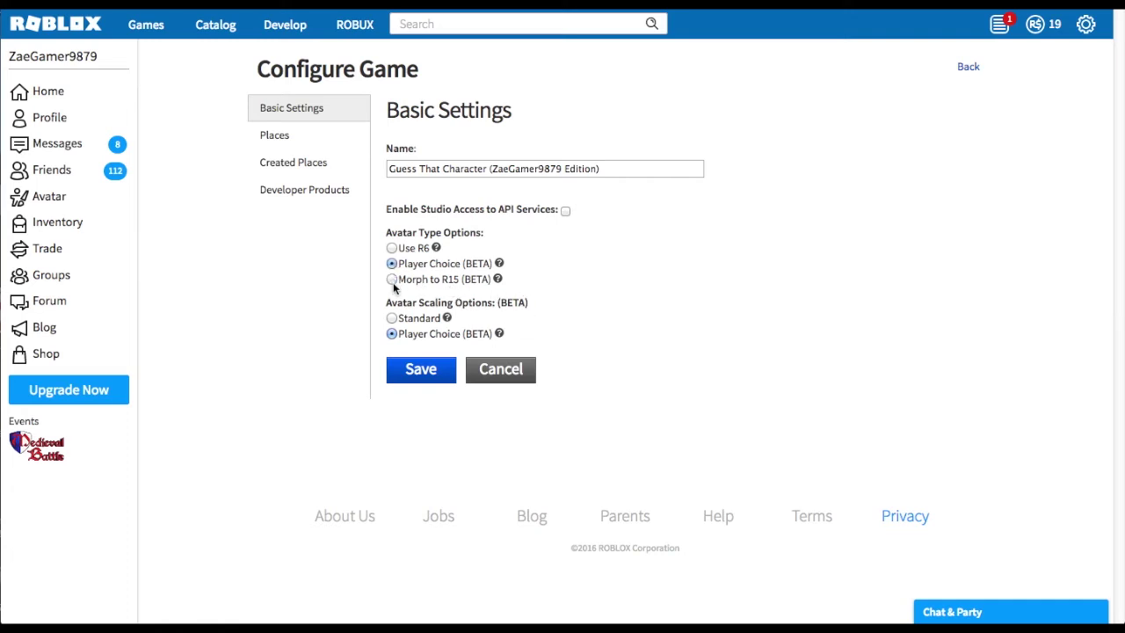
left_click_drag(493, 342, 409, 341)
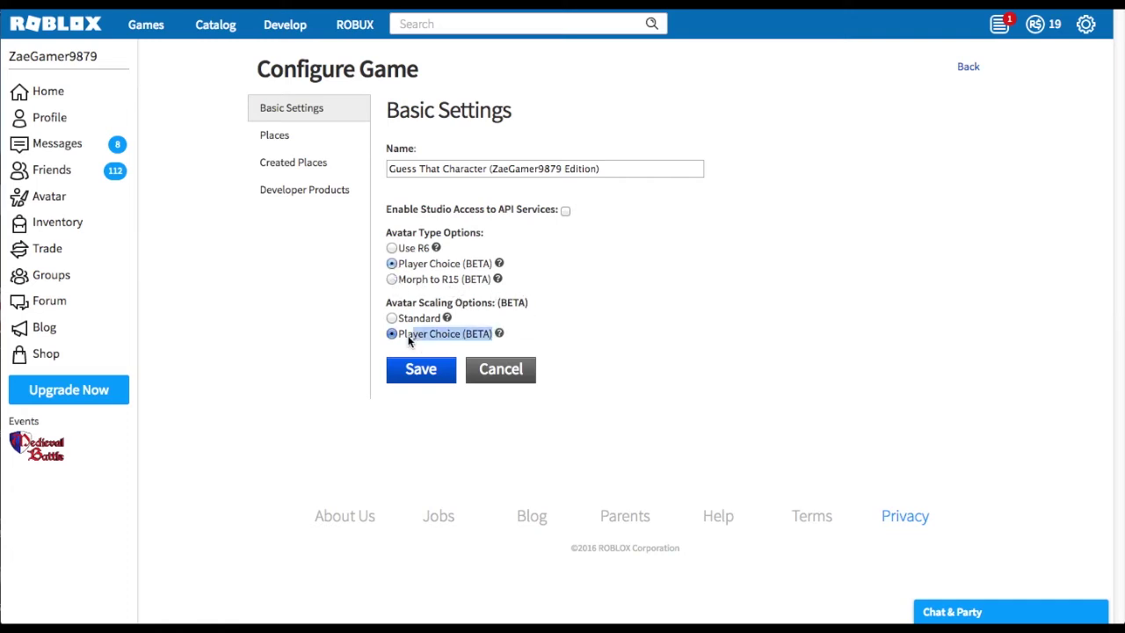
left_click(514, 314)
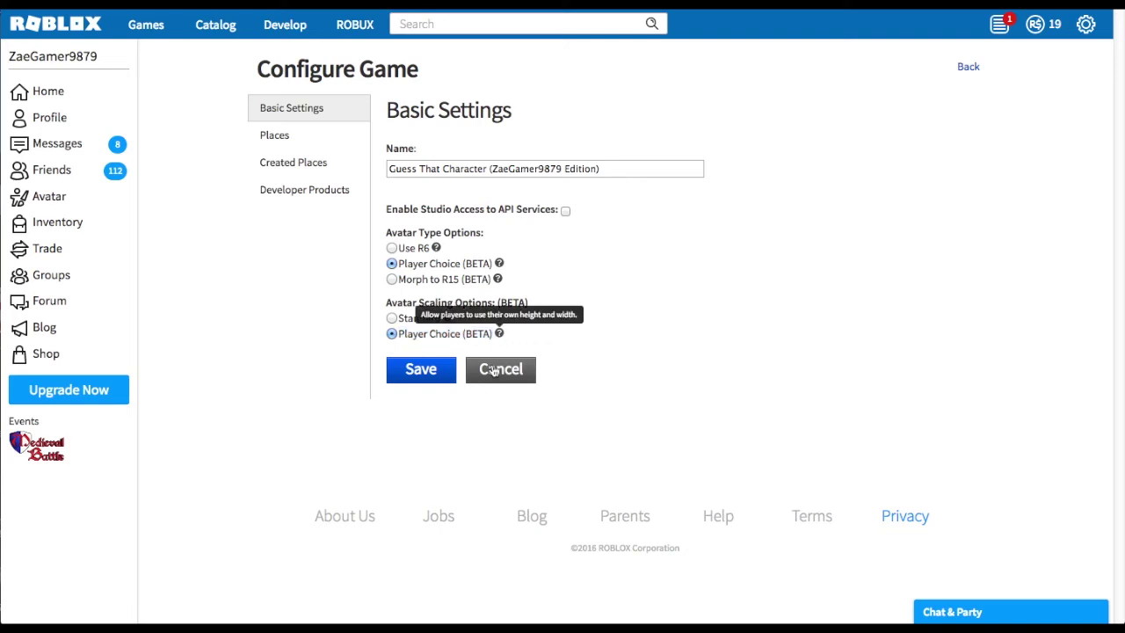
left_click(445, 369)
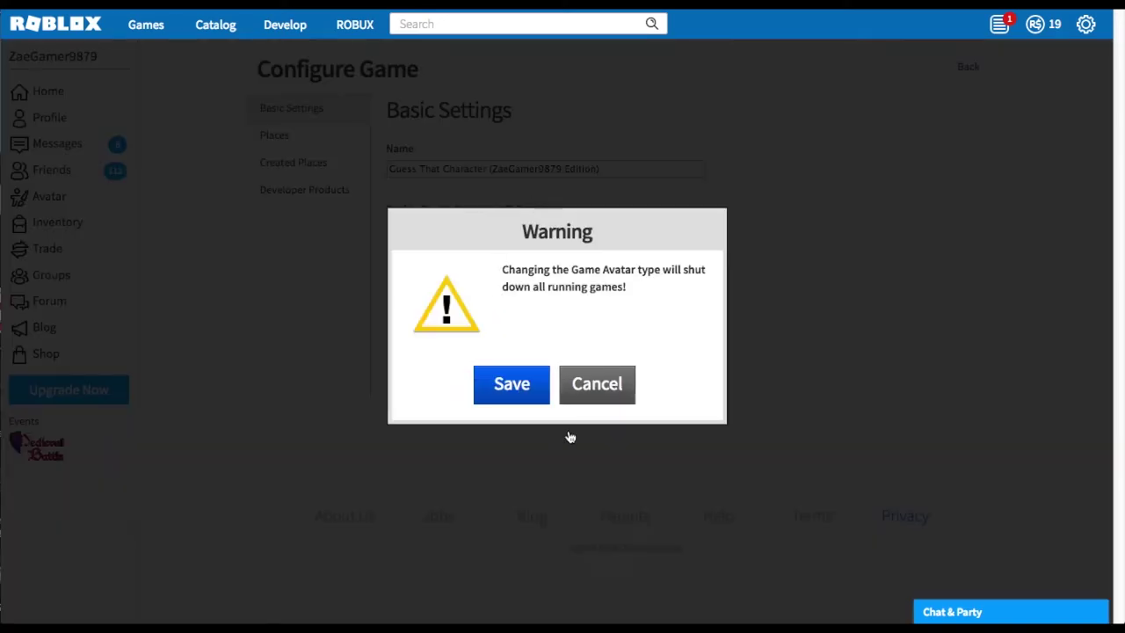
left_click(515, 391)
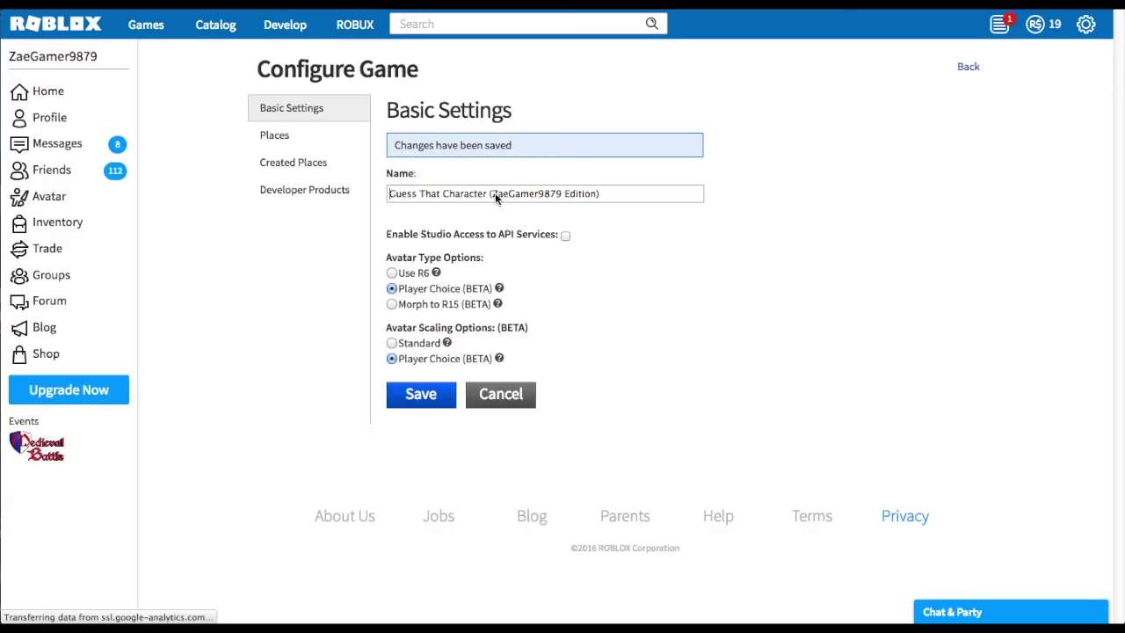
Return to the list of created places, open "Guess That Character" and launch the game.
left_click(297, 39)
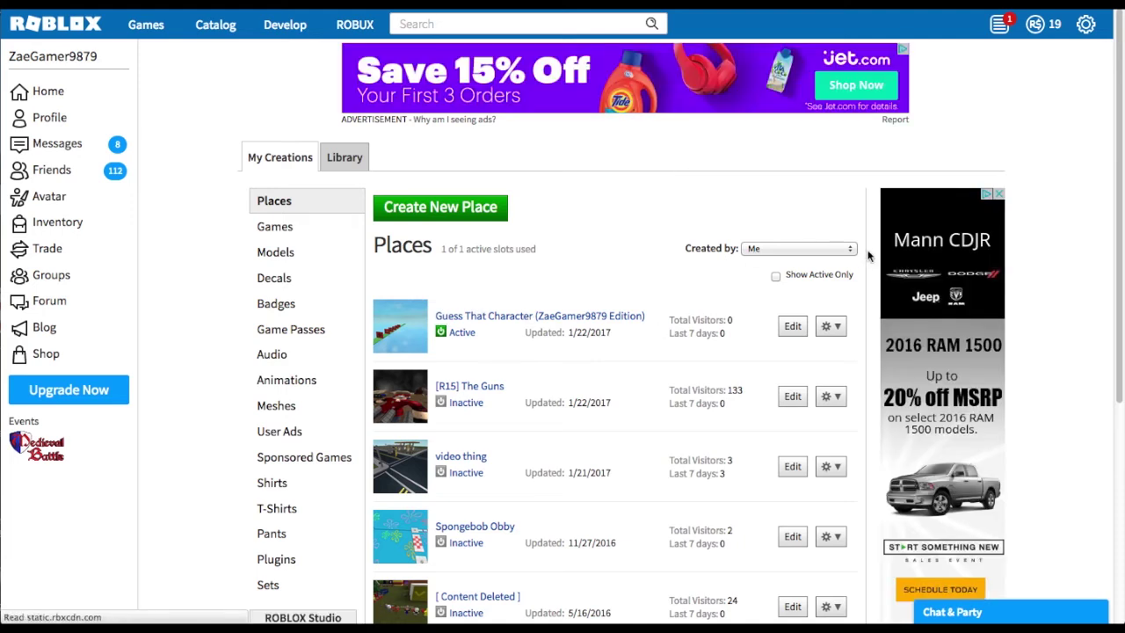
left_click(761, 339)
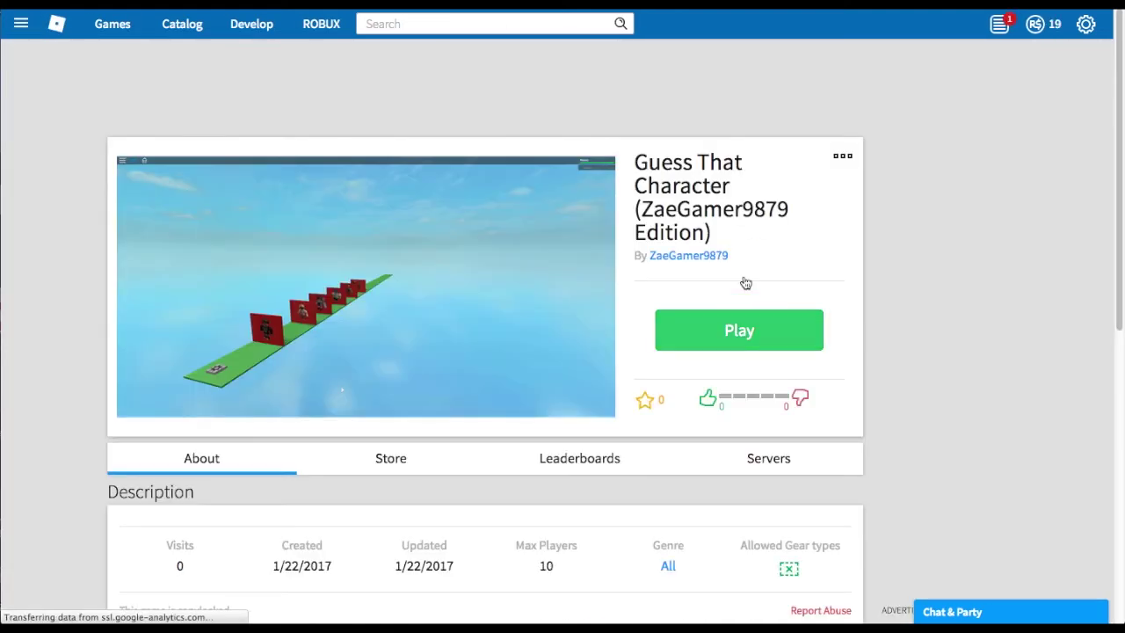
left_click(767, 329)
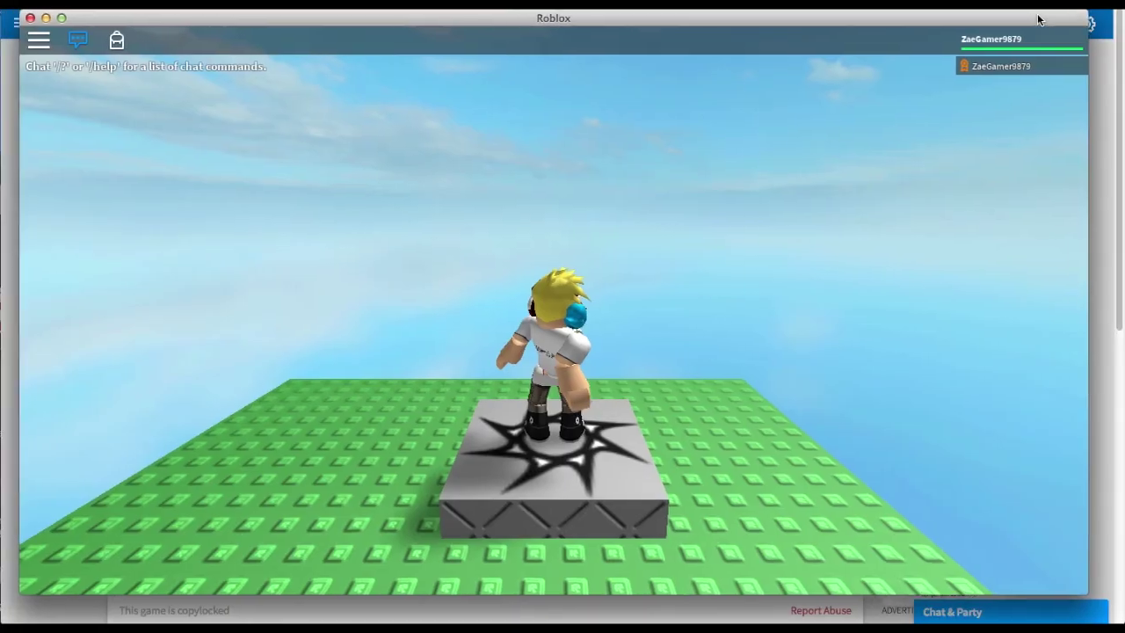
Test the R15 avatar's movement by jumping and walking around the spawn pad while viewing it from the front.
right_click_drag(720, 229, 720, 226)
key("space")
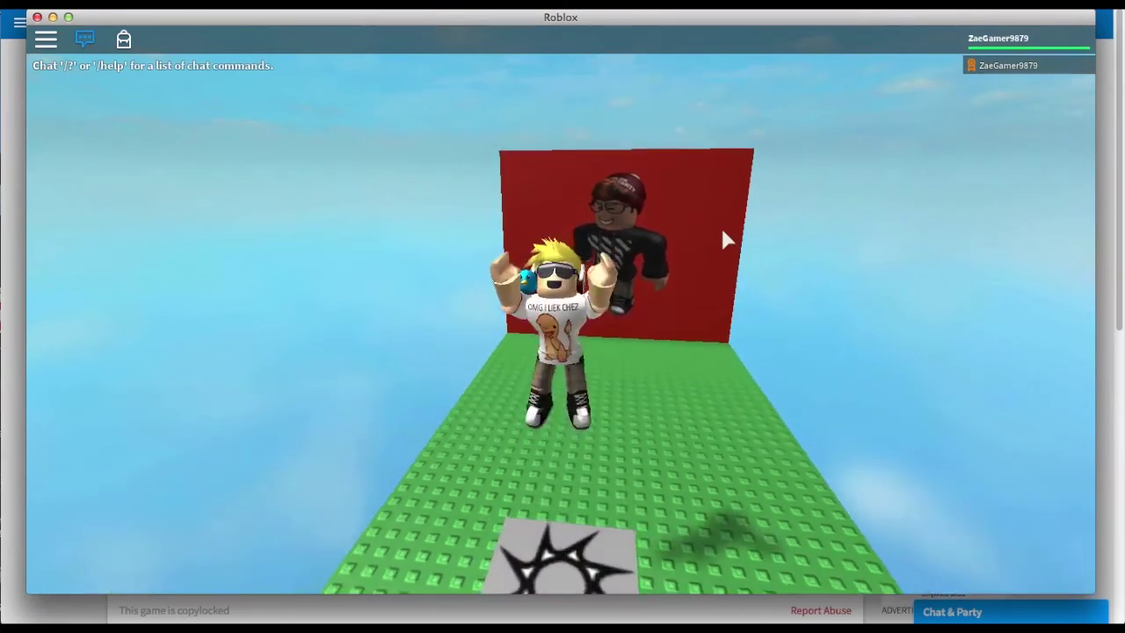
key("w")
key("d")
key("s")
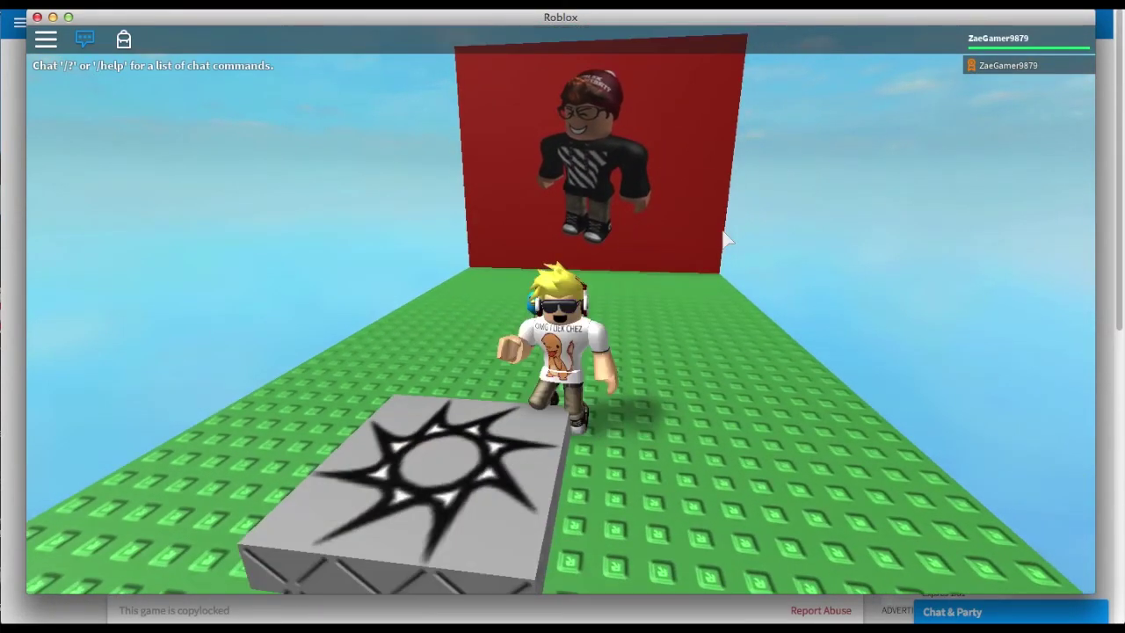
key("a")
key("w")
key("d")
key("w")
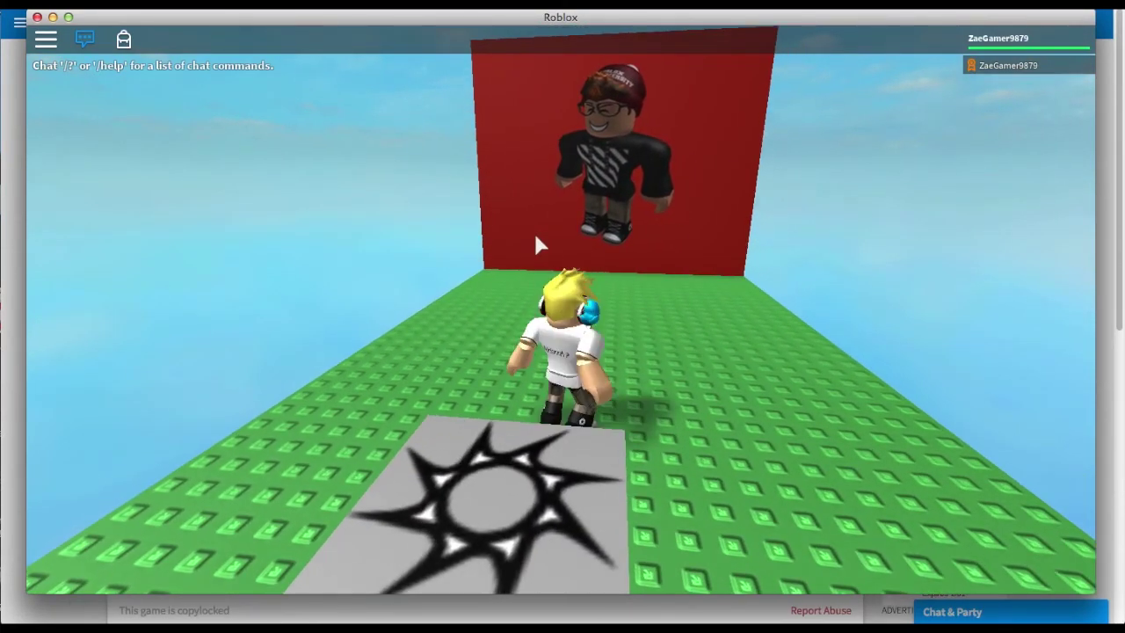
Walk the avatar back and forth between the first red wall and the spawn pad, viewing it from several angles.
right_click_drag(534, 232, 535, 234)
key("s")
key("w")
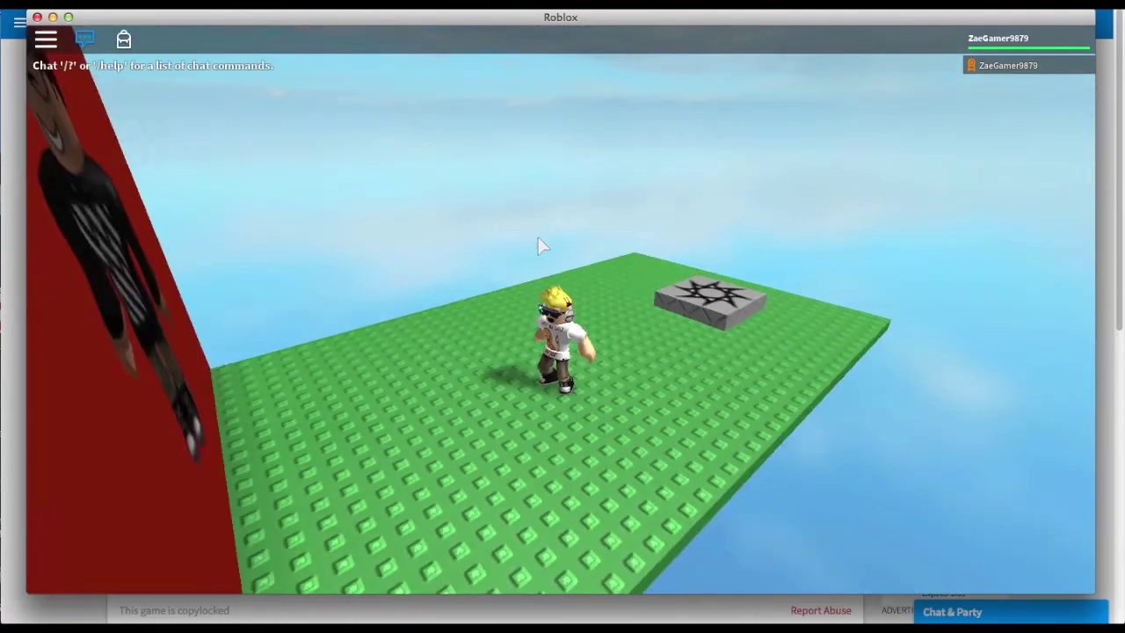
key("s")
key("w")
key("d")
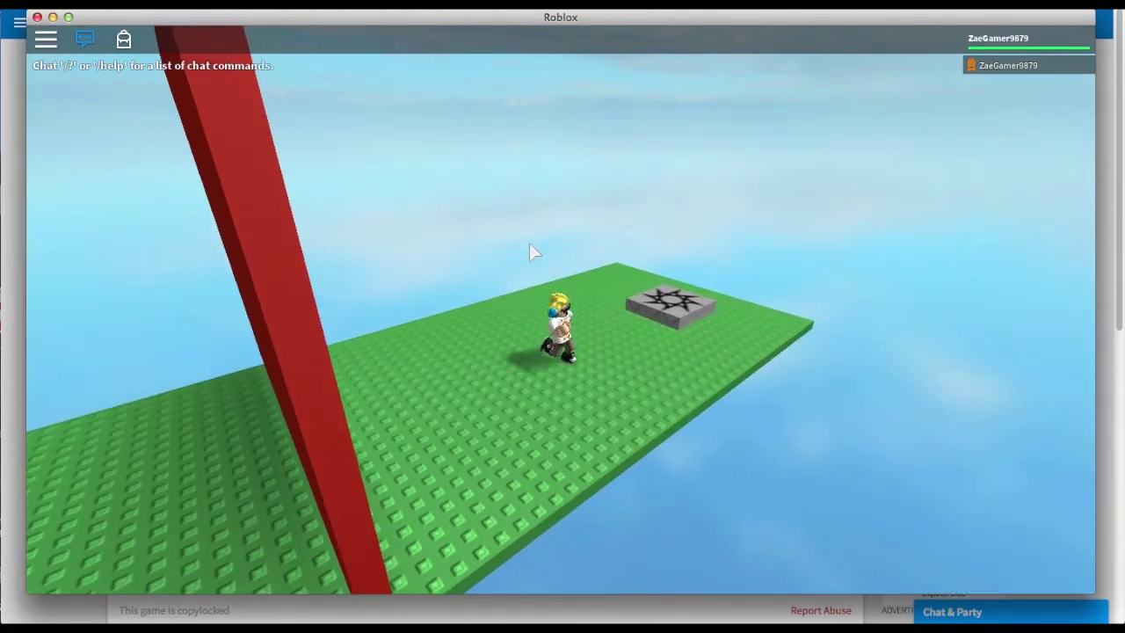
key("s")
key("a")
key("a")
right_click_drag(429, 209, 429, 208)
key("d")
key("a")
key("s")
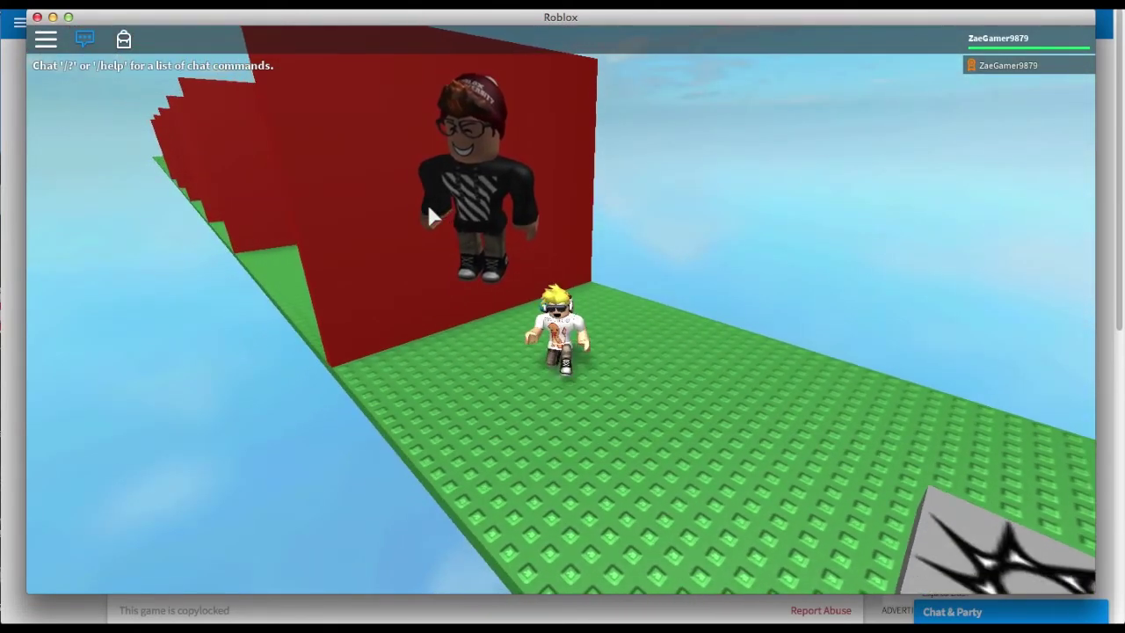
key("d")
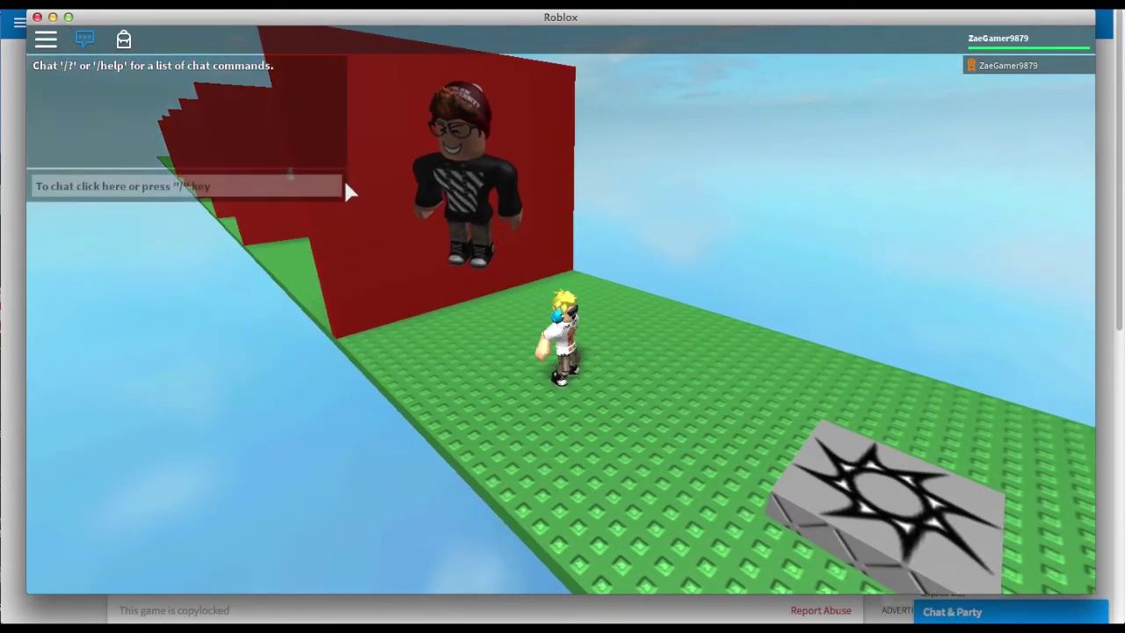
Walk the avatar up to the first red character wall and jump there, with the row of walls in view.
right_click_drag(623, 279, 623, 278)
key("s")
key("s")
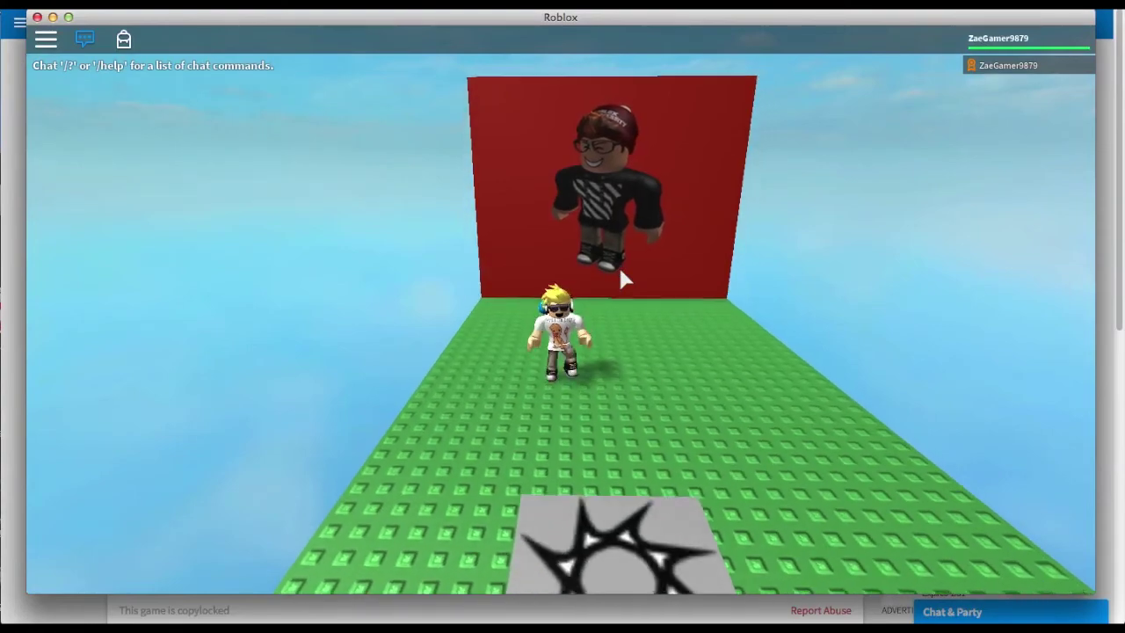
key("w")
right_click_drag(620, 275, 621, 274)
scroll(620, 270, "down", 2)
key("w")
key("space")
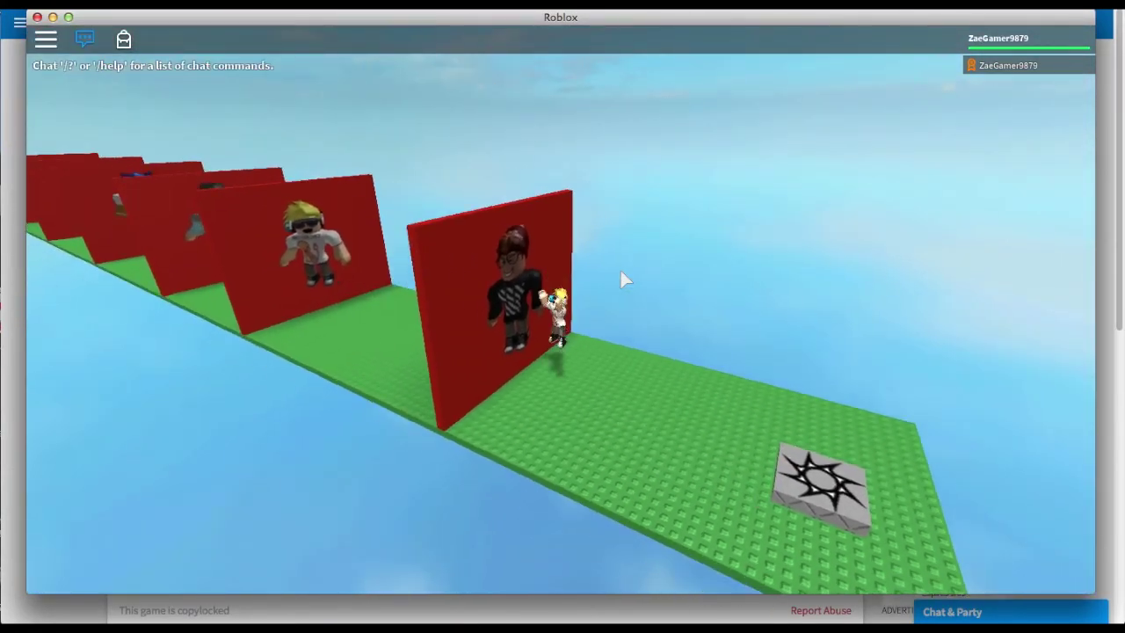
Walk the avatar from the first red wall back towards the spawn pad and jump, viewing it from the front.
key("s")
key("d")
scroll(620, 271, "up", 3)
right_click_drag(620, 270, 620, 271)
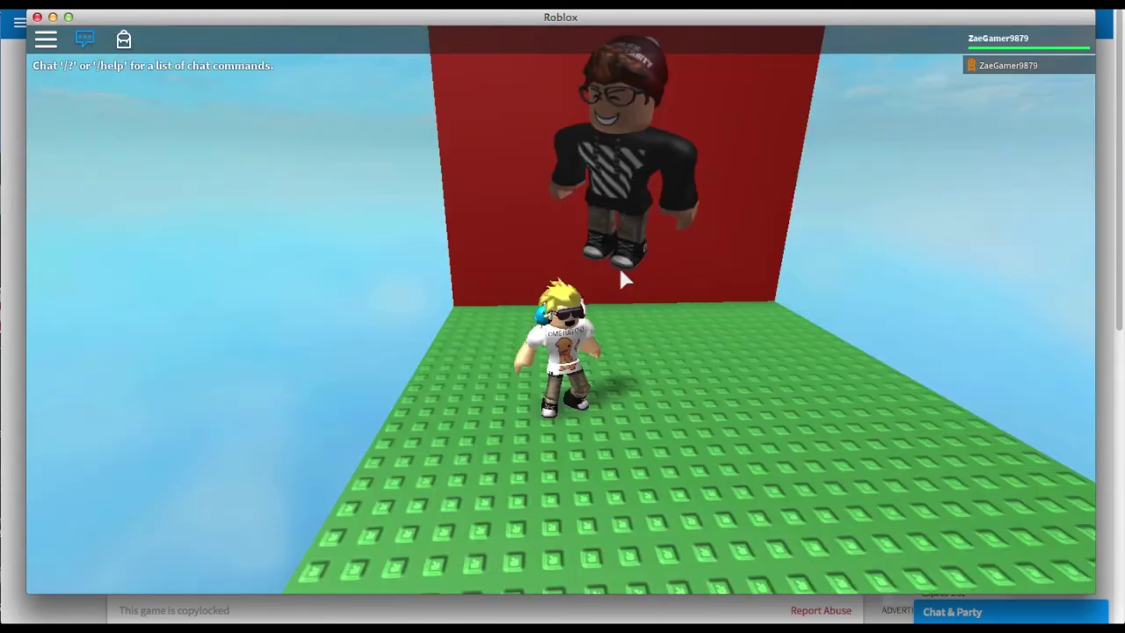
key("s")
key("space")
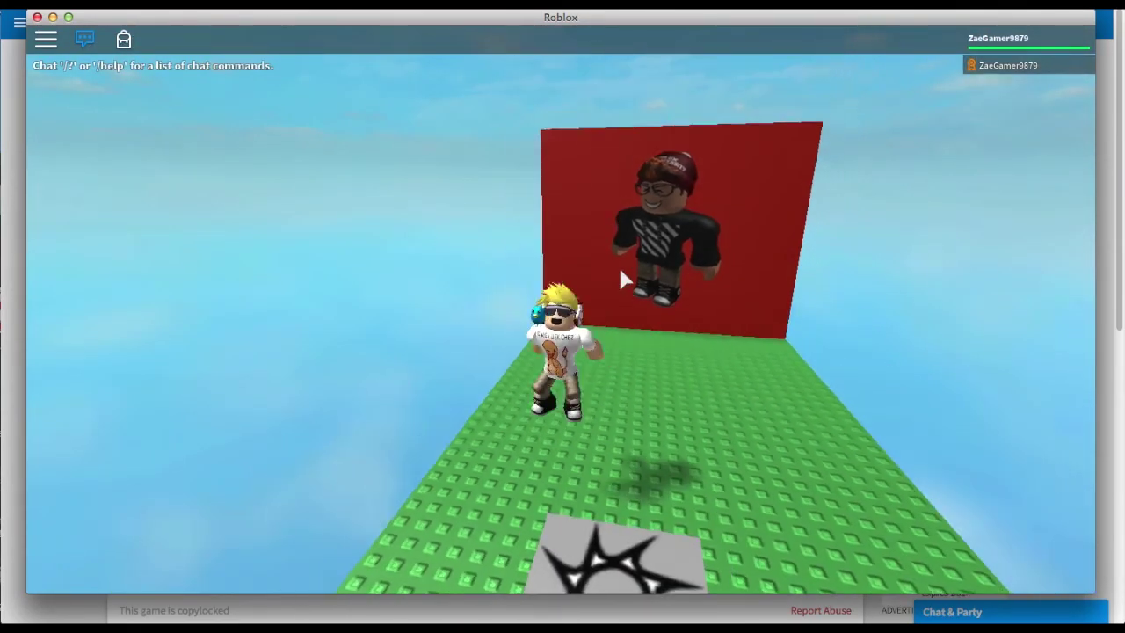
Run the avatar back and forth beside the spawn pad, finishing with a run towards the red wall.
key("w")
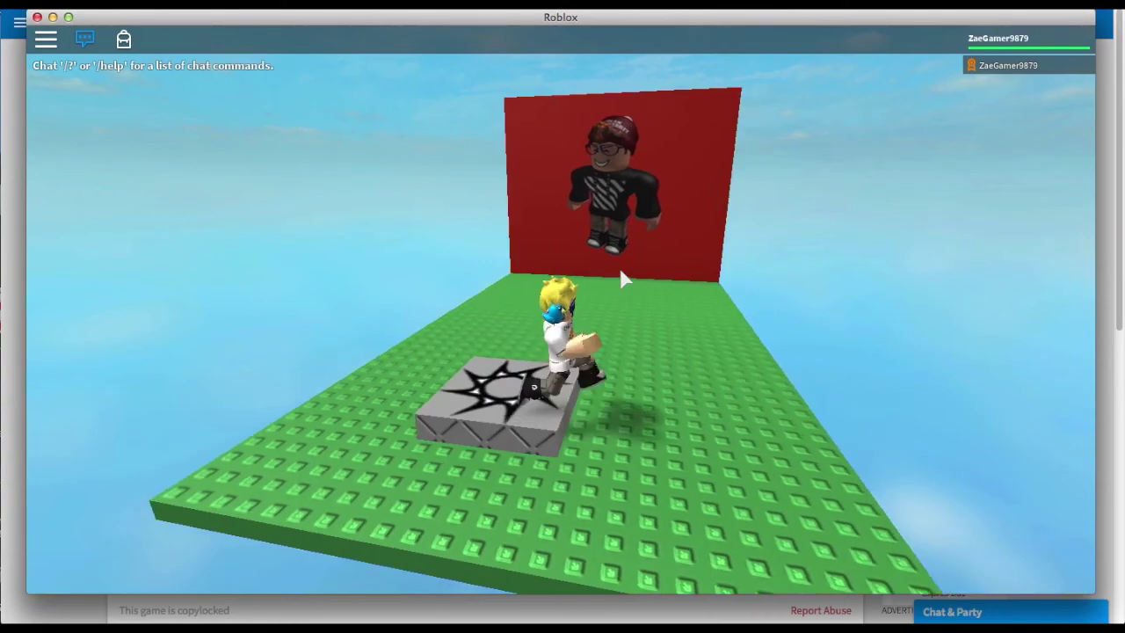
key("s")
scroll(622, 280, "down", 3)
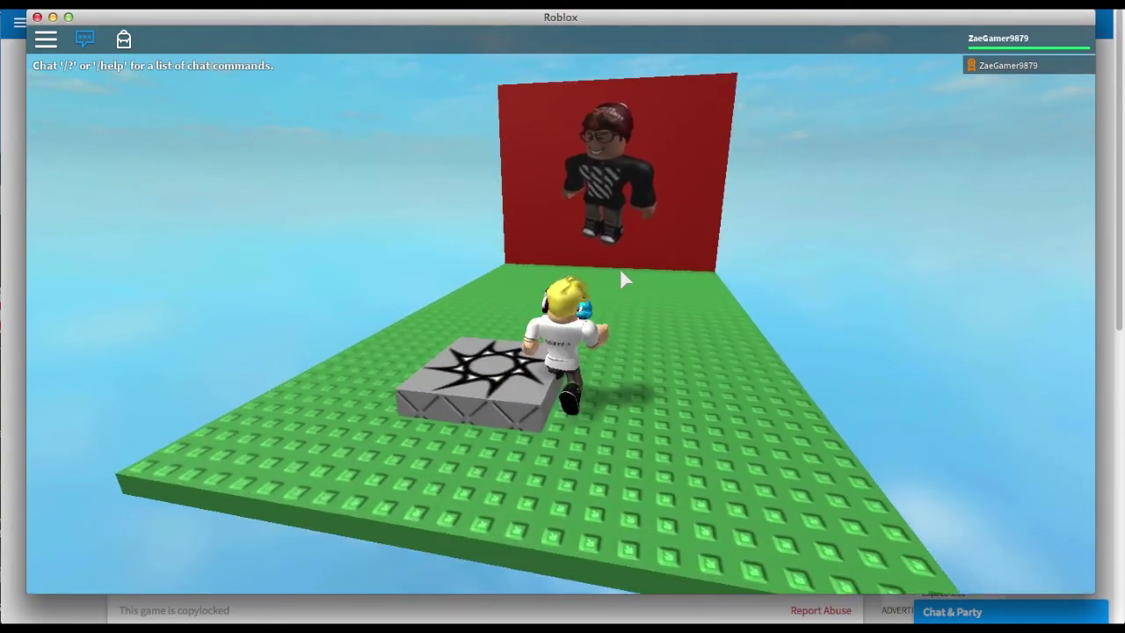
key("w")
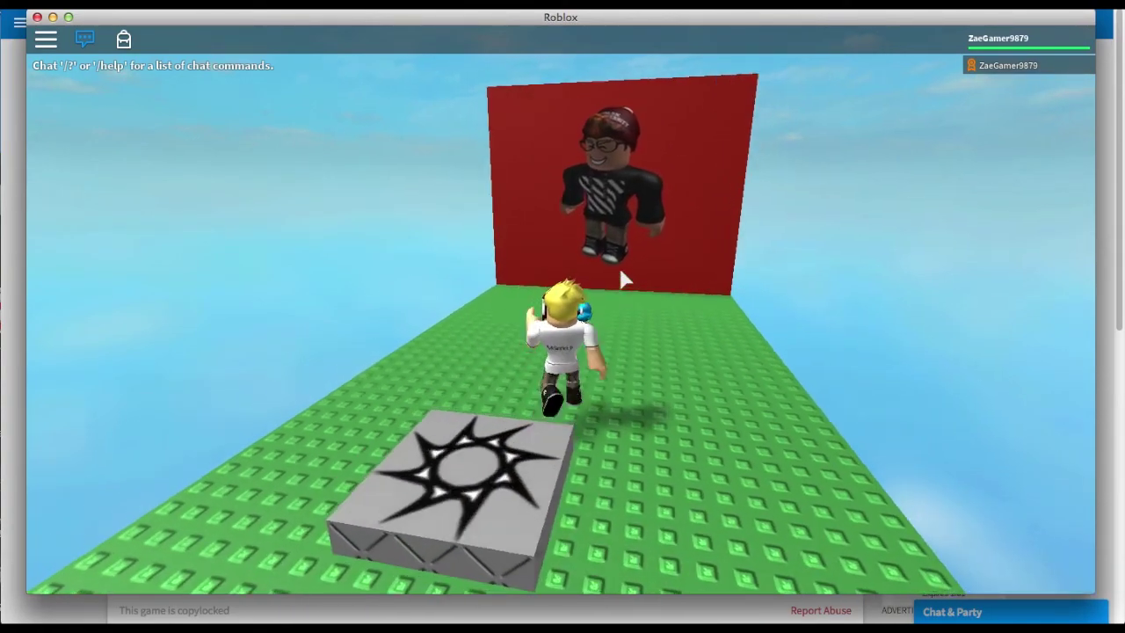
Jump with the avatar behind the spawn pad in a wider view and run it back to the pad facing the camera.
key("s")
scroll(621, 280, "down", 2)
key("space")
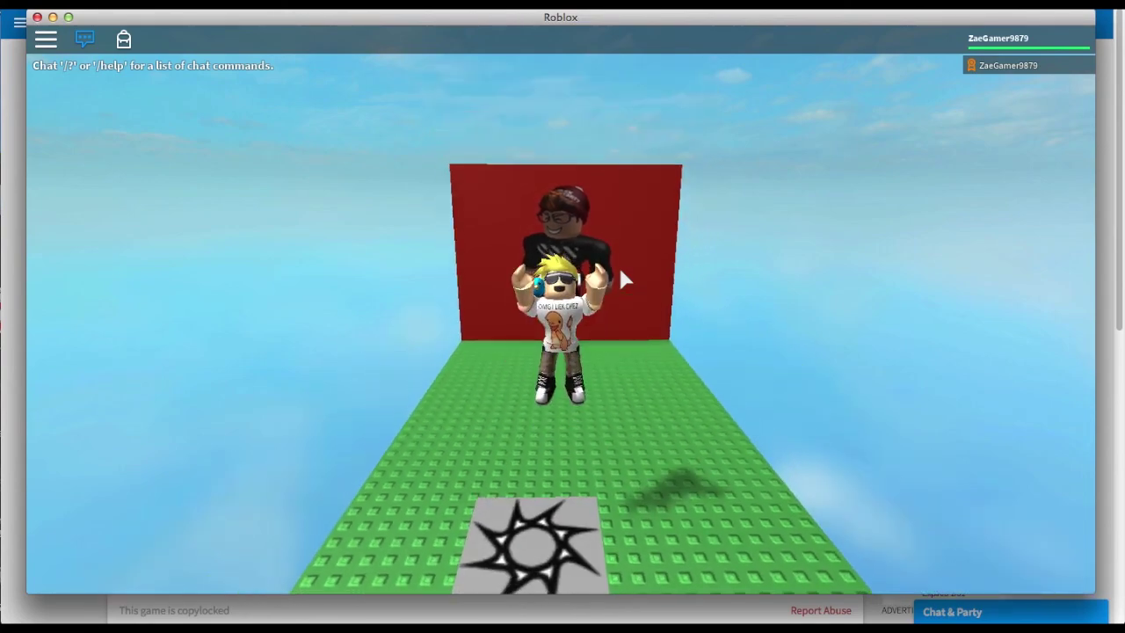
key("w")
key("a")
key("s")
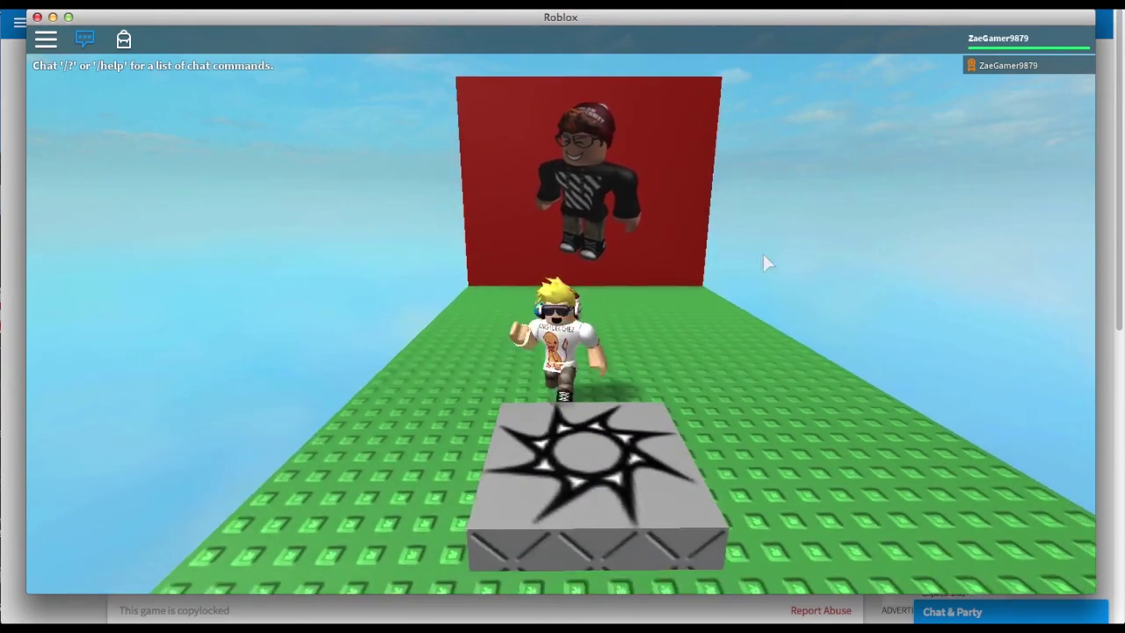